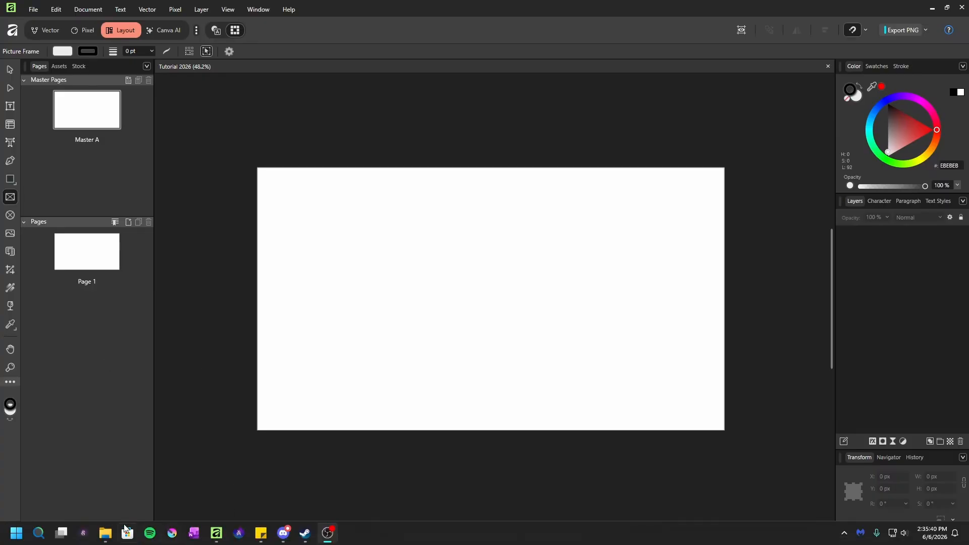
Open Ep1 base.png from the Test 2 folder in File Explorer and look through the following episode base images
left_click(105, 535)
left_click(283, 93)
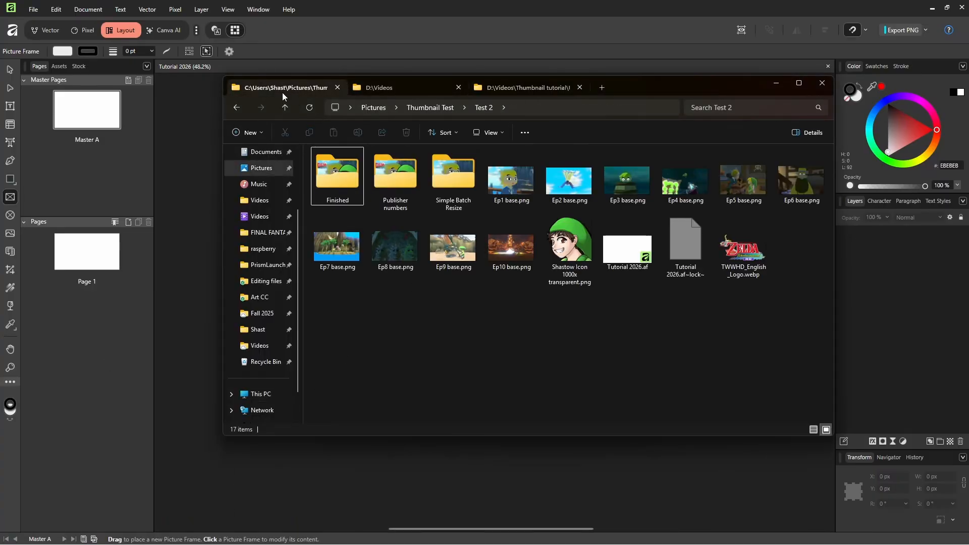
double_click(523, 180)
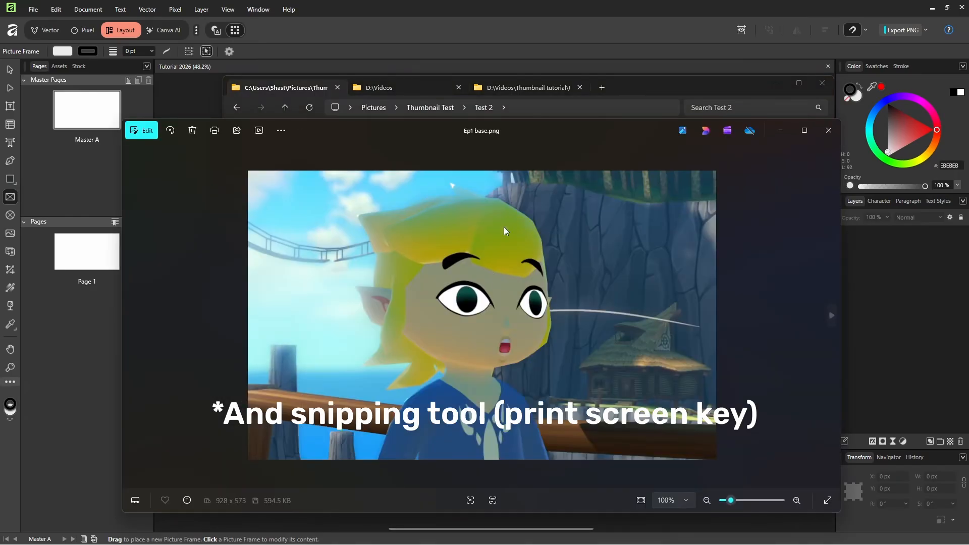
key("Right")
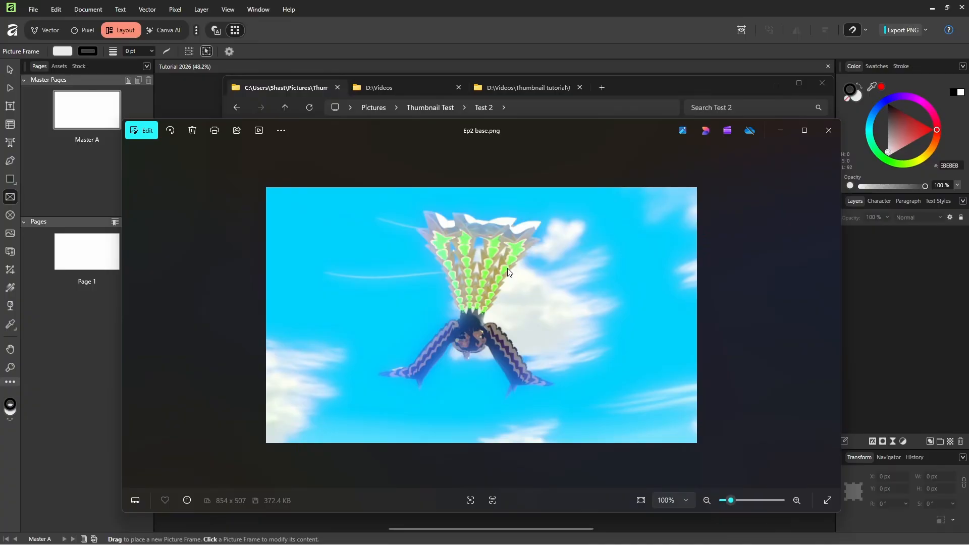
key("Right")
key("Right")
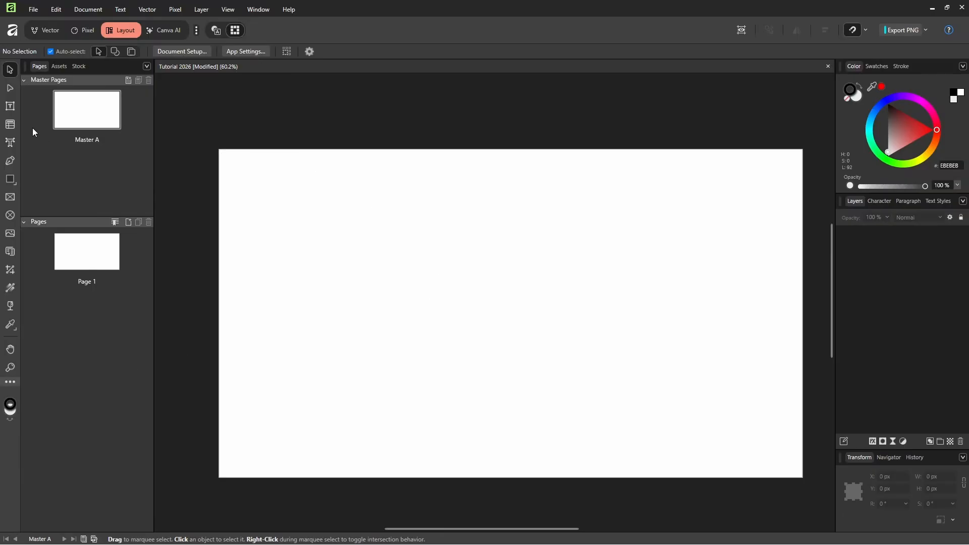
Draw a 1920 × 1080 px picture frame covering the whole Master A page and paste the artwork over it
left_click(10, 197)
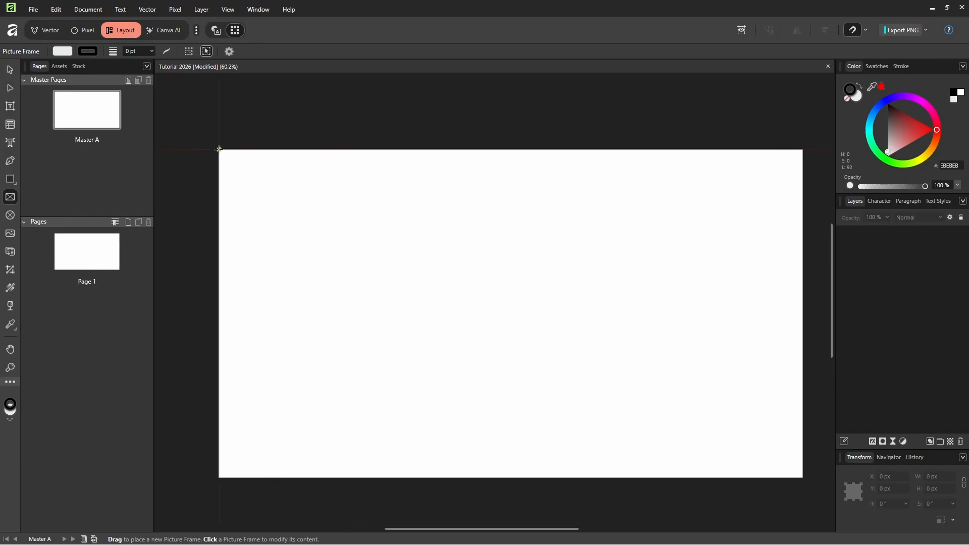
left_click_drag(219, 149, 802, 477)
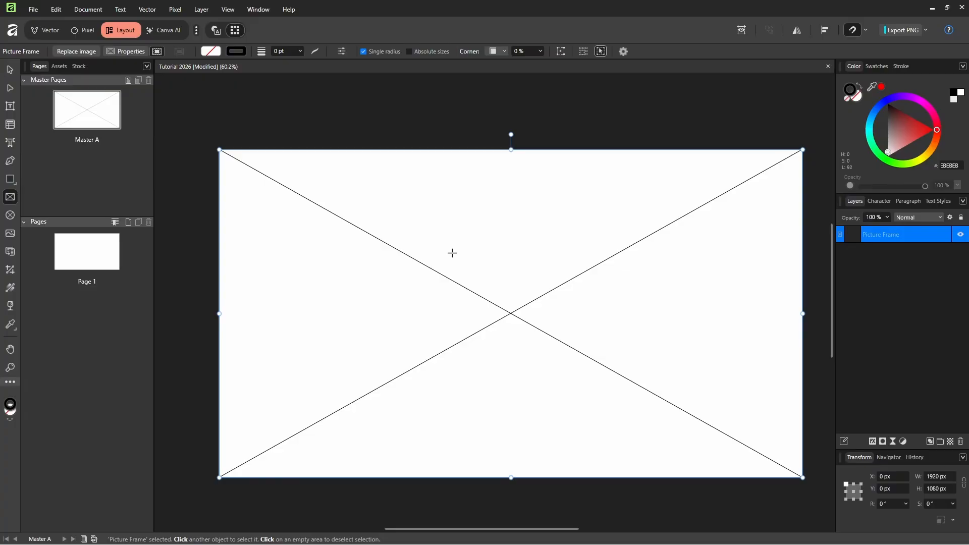
key("ctrl+v")
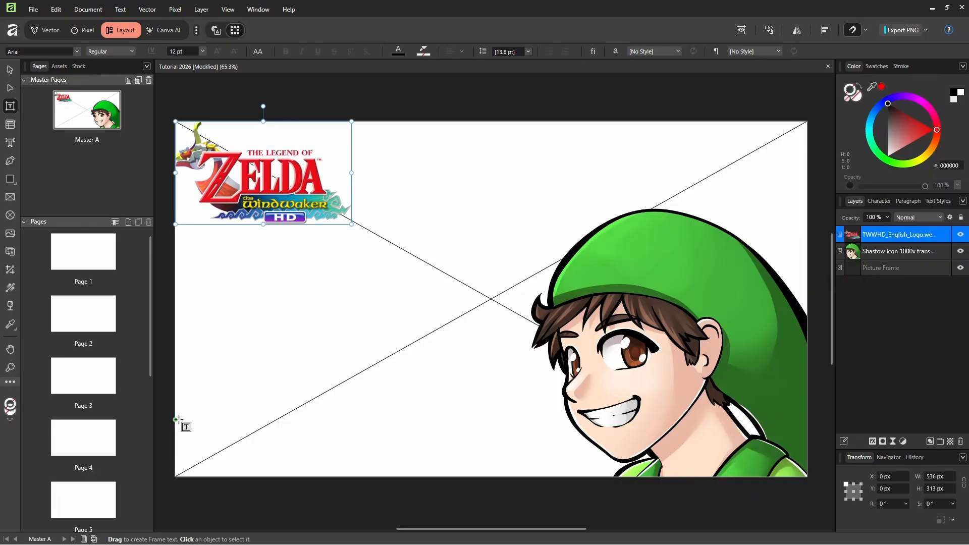
Draw a text frame of about 288 × 150 px in the master page's lower-left corner and insert a Page Number field
key("Escape")
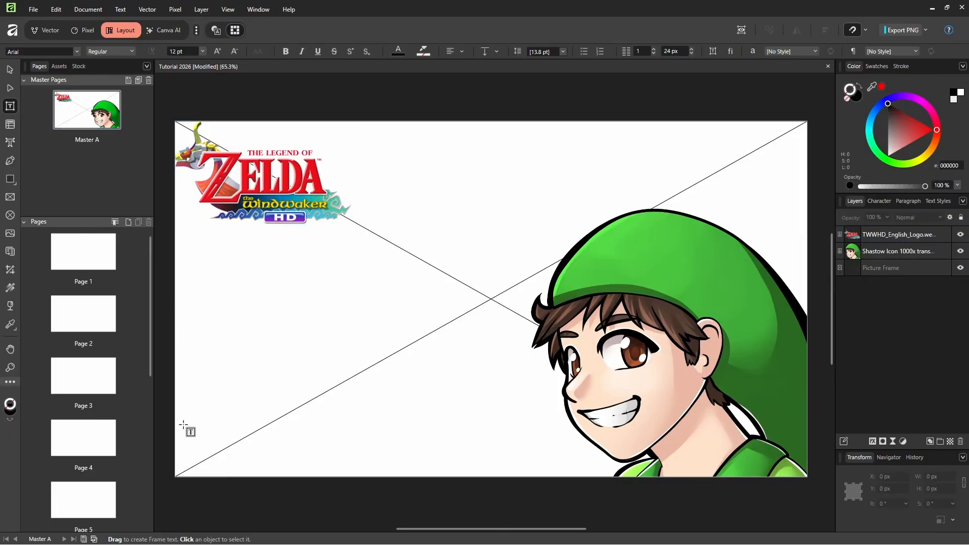
left_click_drag(182, 422, 278, 471)
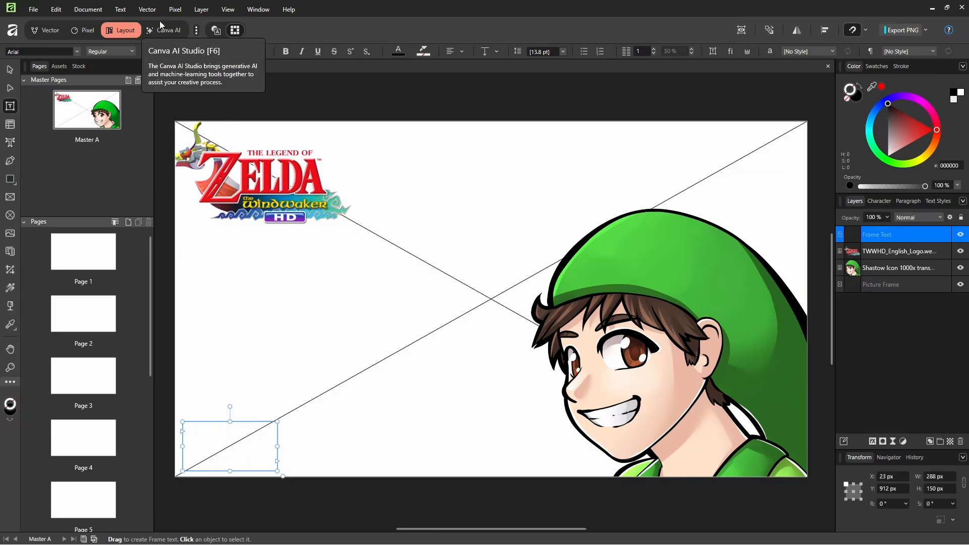
left_click(115, 6)
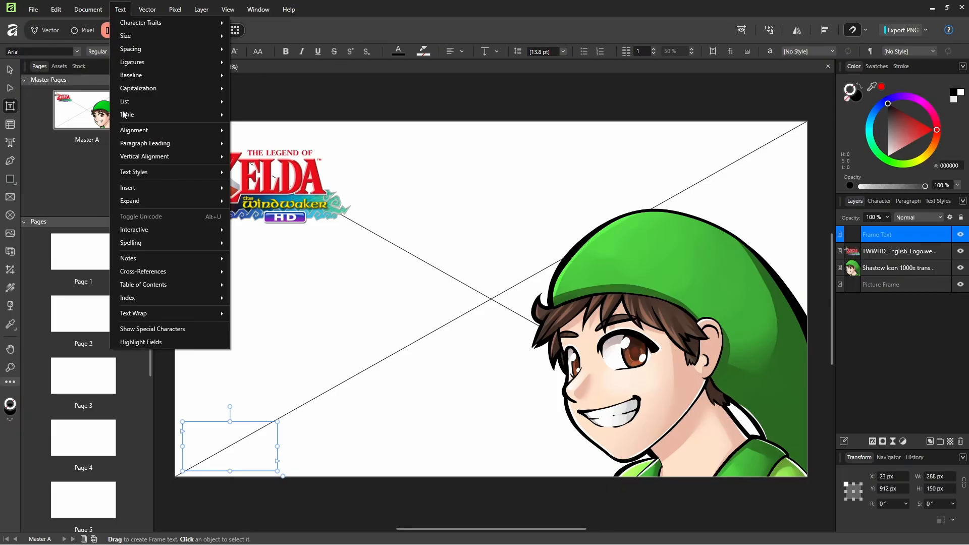
mouse_move(149, 189)
mouse_move(299, 203)
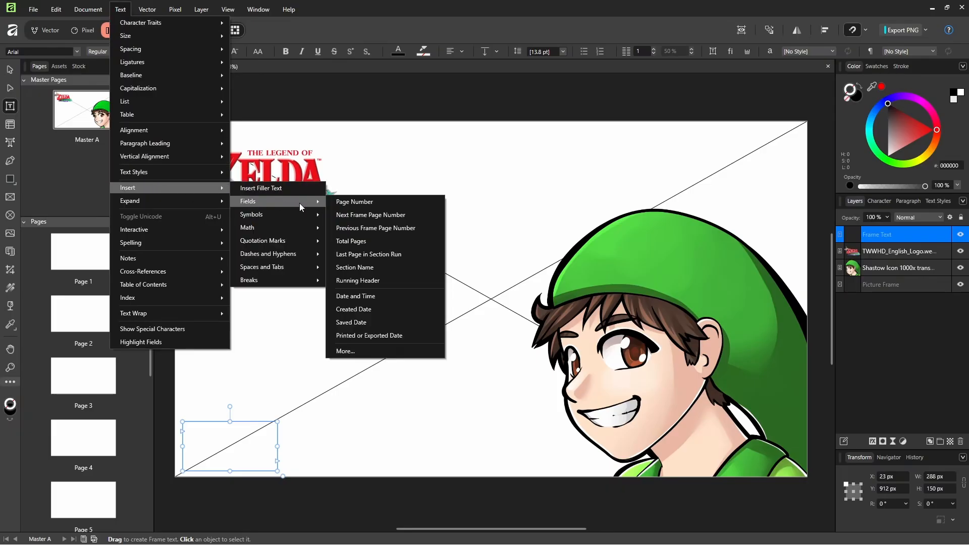
left_click(347, 202)
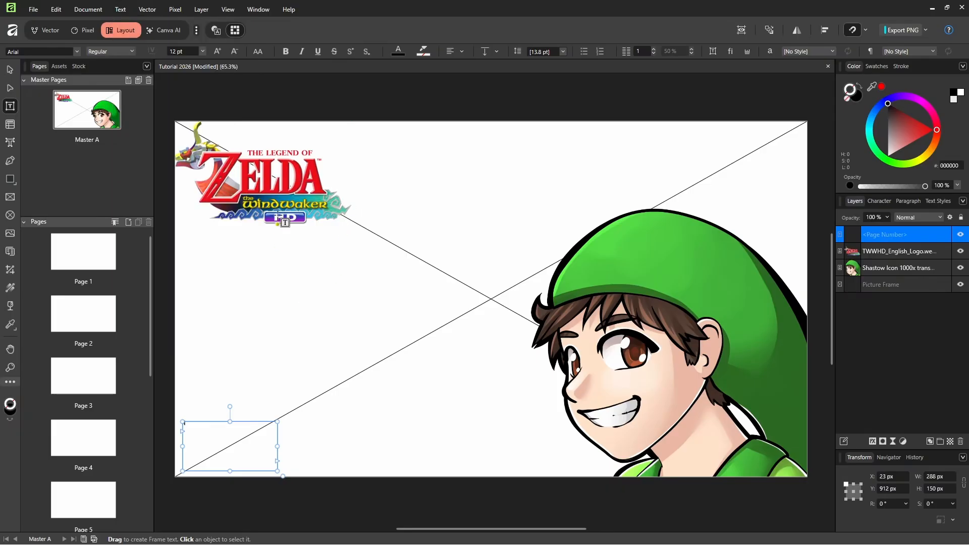
Set the page number text to 144 pt in the Hylia Serif Beta font
left_click(203, 51)
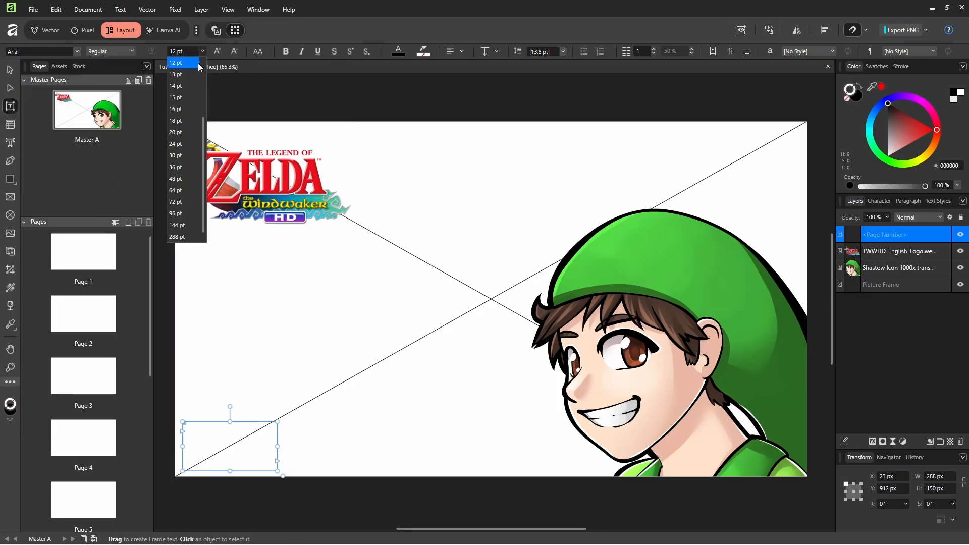
left_click(177, 225)
left_click(66, 54)
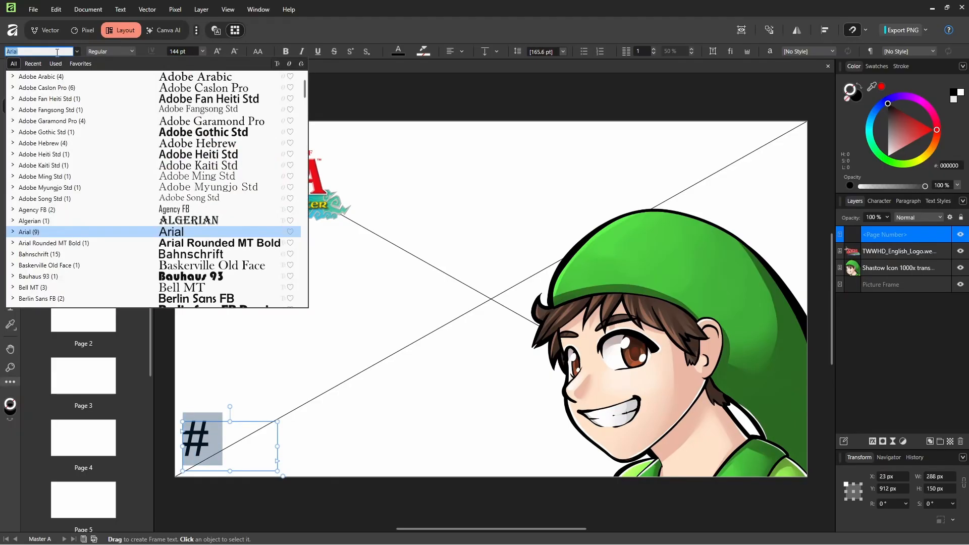
type("hylia")
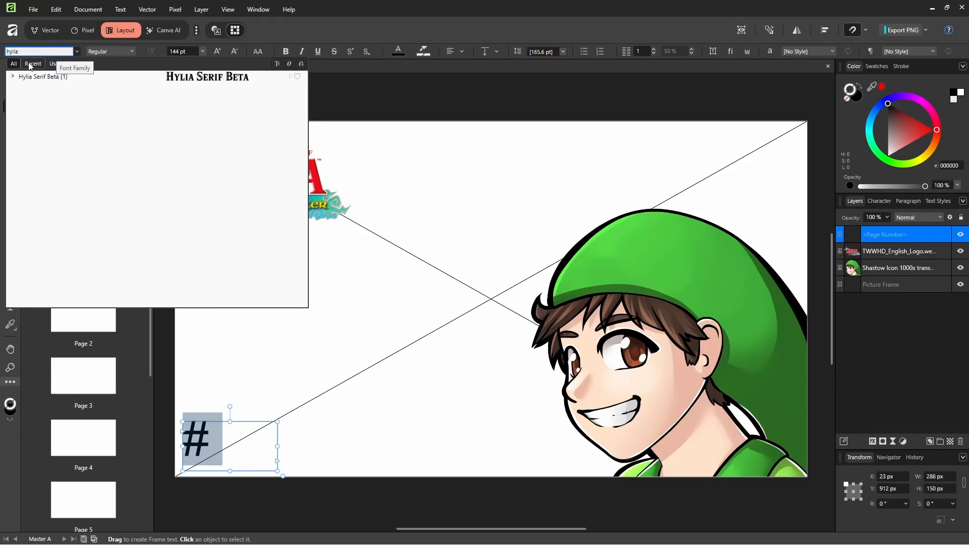
left_click(113, 84)
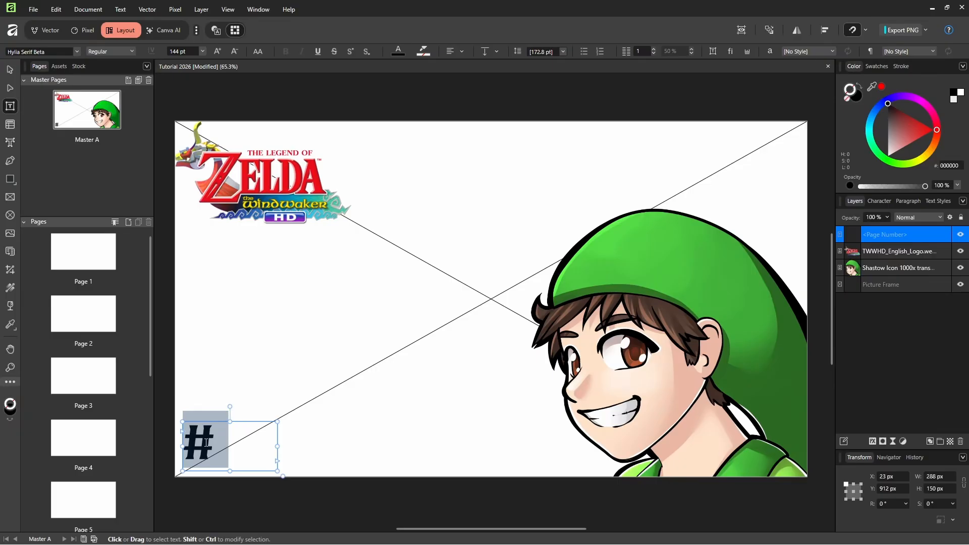
Apply Master A to pages 1-10 and check the resulting pages
left_click(95, 256)
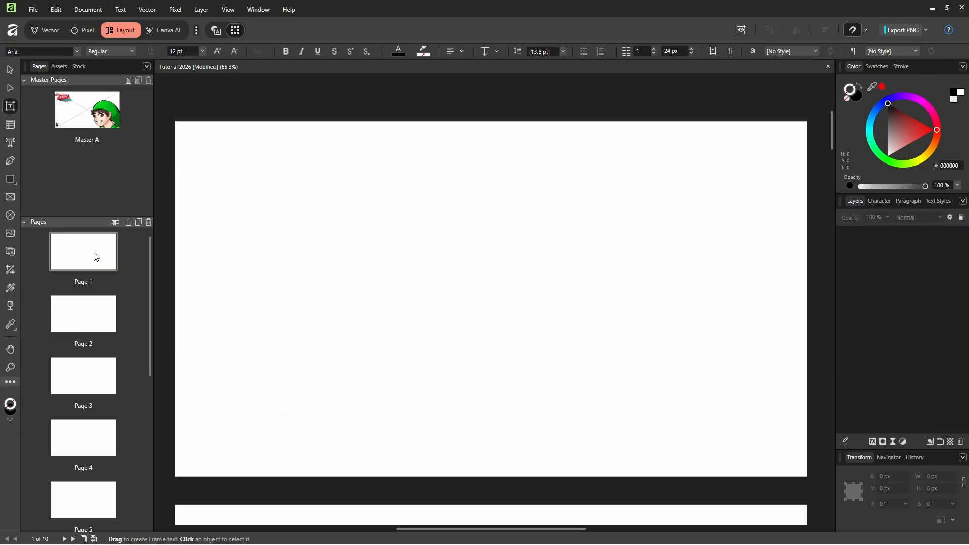
left_click(101, 109)
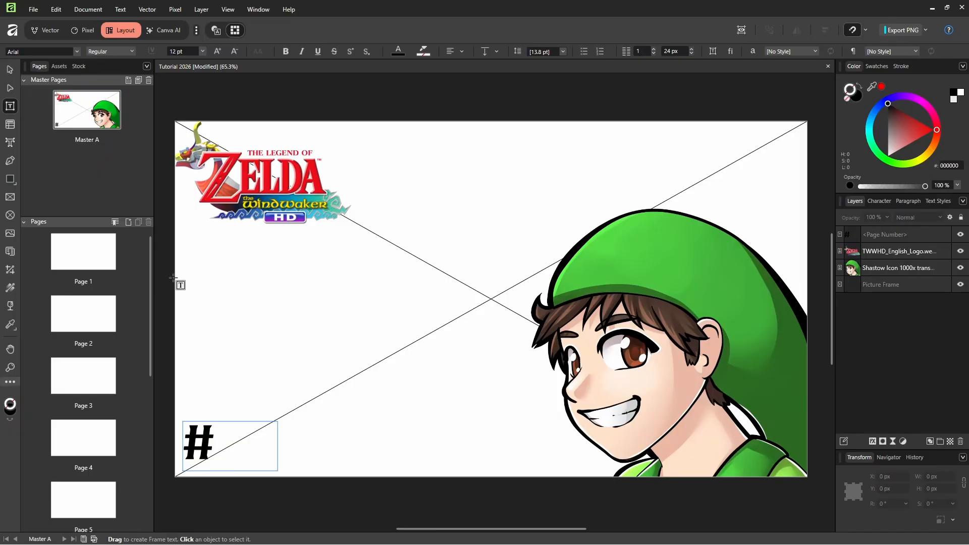
scroll(116, 252, "down", 8)
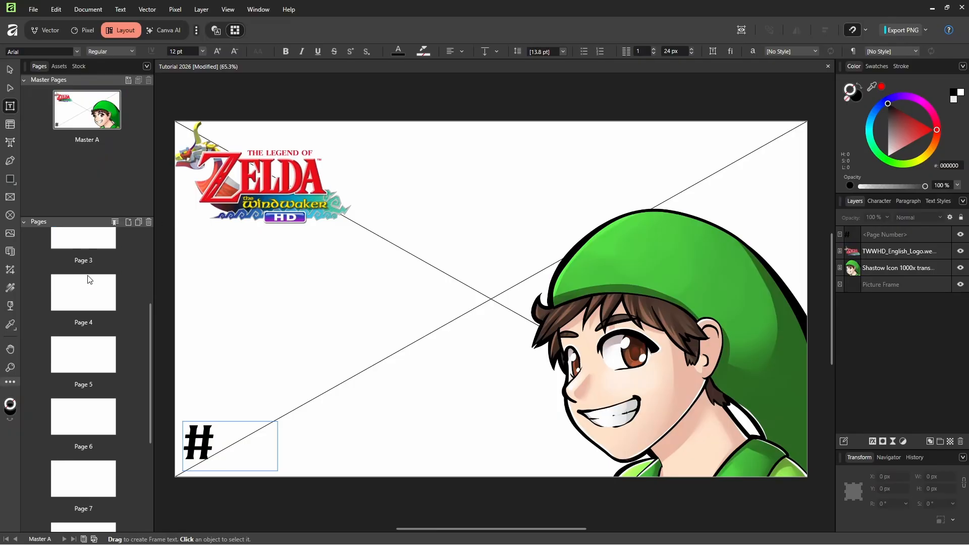
left_click(87, 482, "shift")
right_click(83, 486)
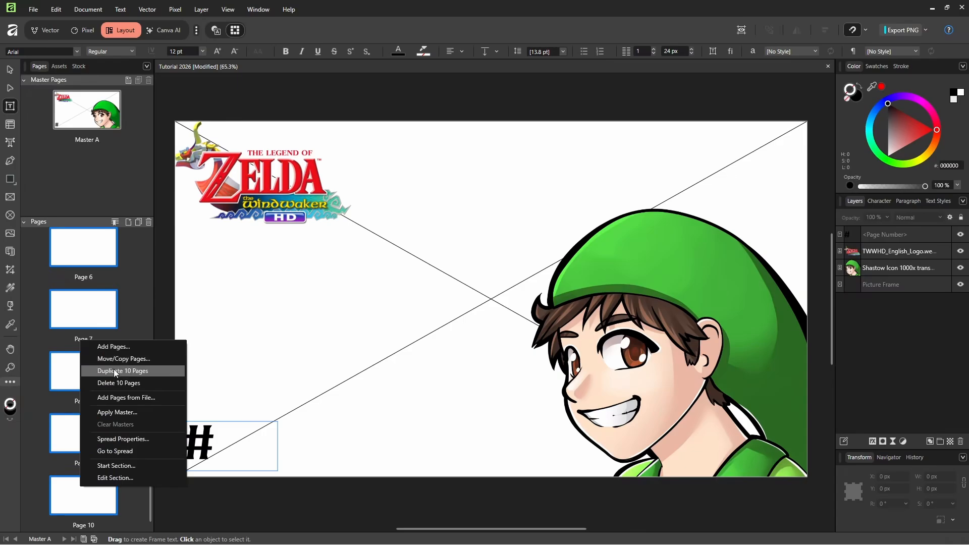
left_click(123, 413)
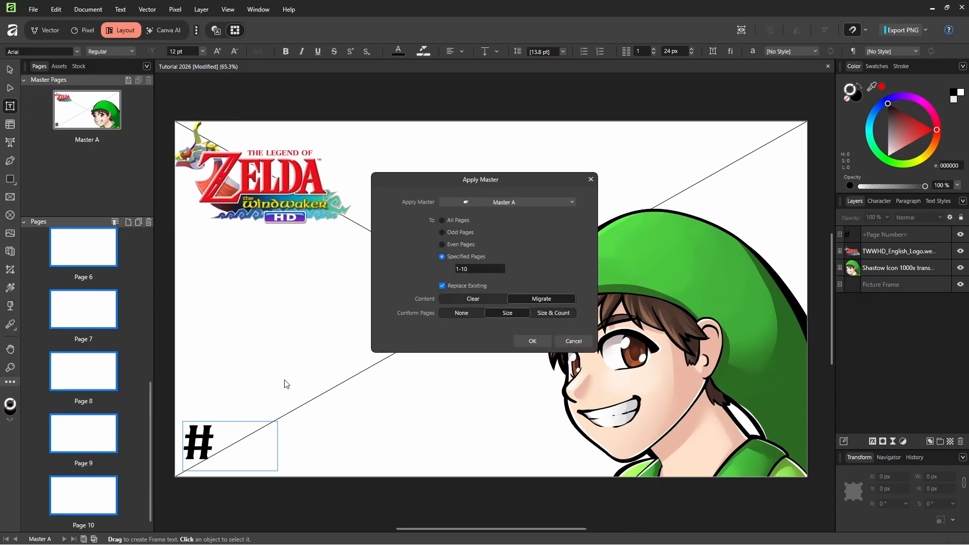
left_click(529, 339)
scroll(83, 289, "up", 5)
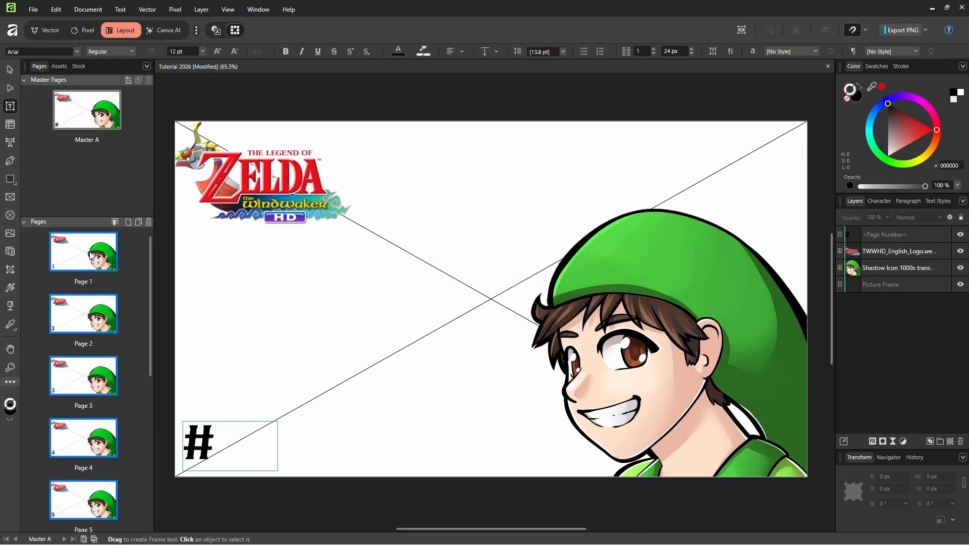
left_click(90, 255)
scroll(366, 291, "down", 1)
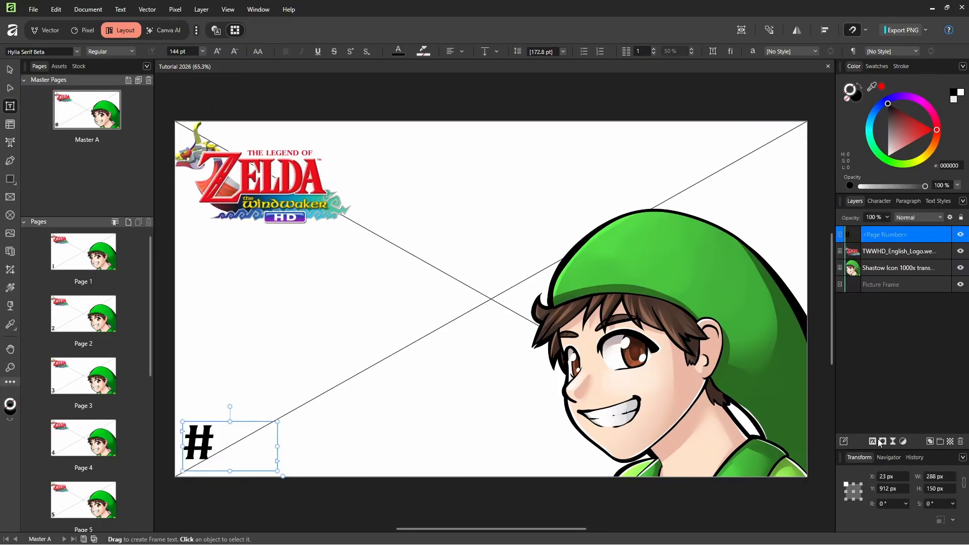
Add a thick black outside outline effect to the master's page number and fill the text white (FFFFFF)
left_click(873, 442)
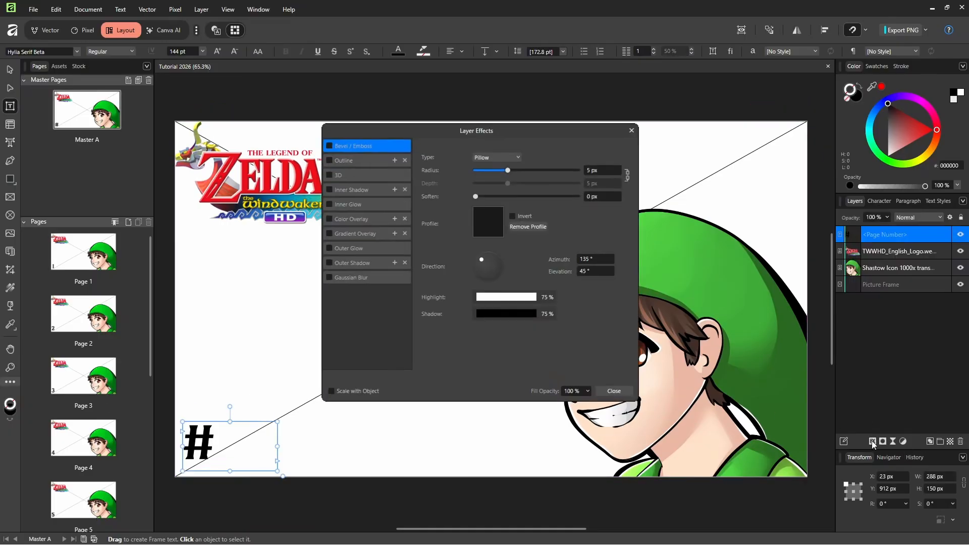
left_click(339, 160)
left_click(328, 160)
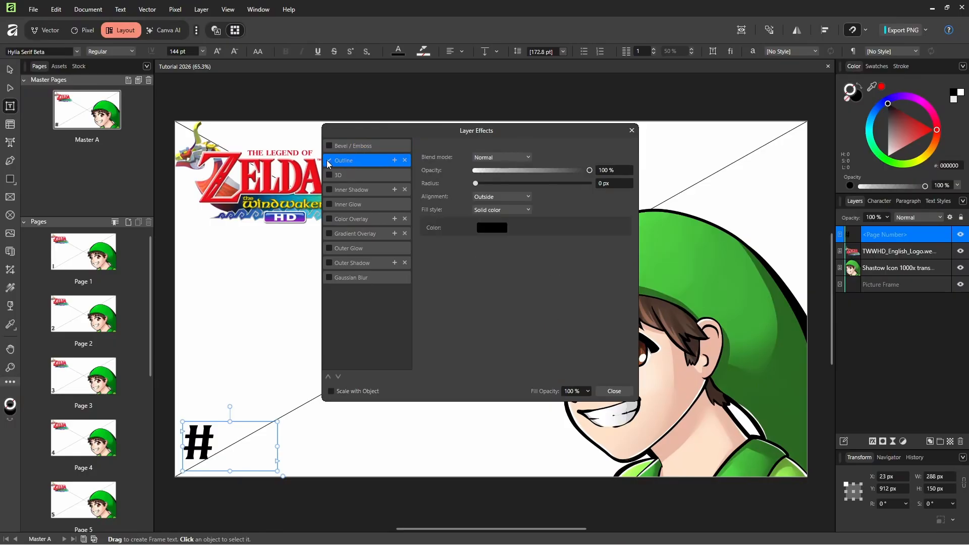
left_click_drag(477, 184, 523, 192)
left_click(612, 392)
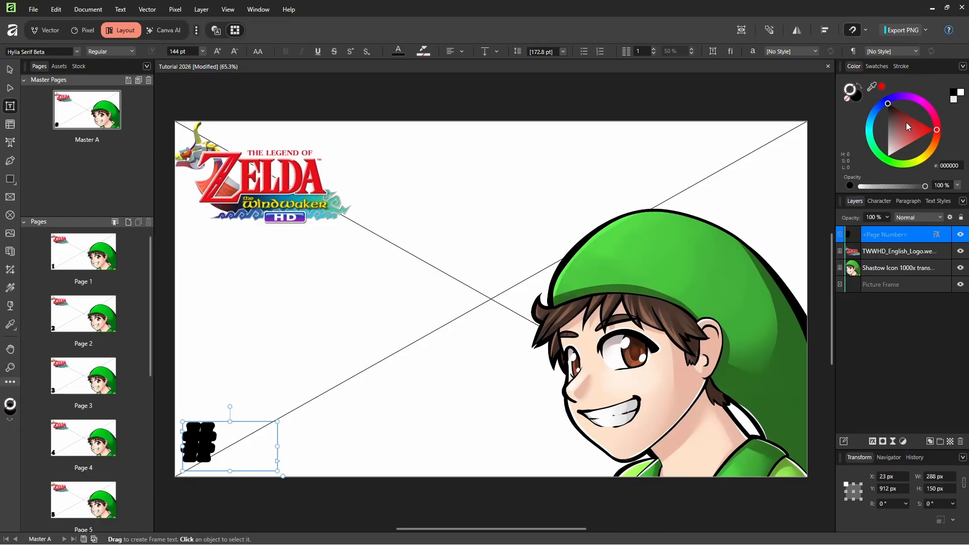
left_click(888, 156)
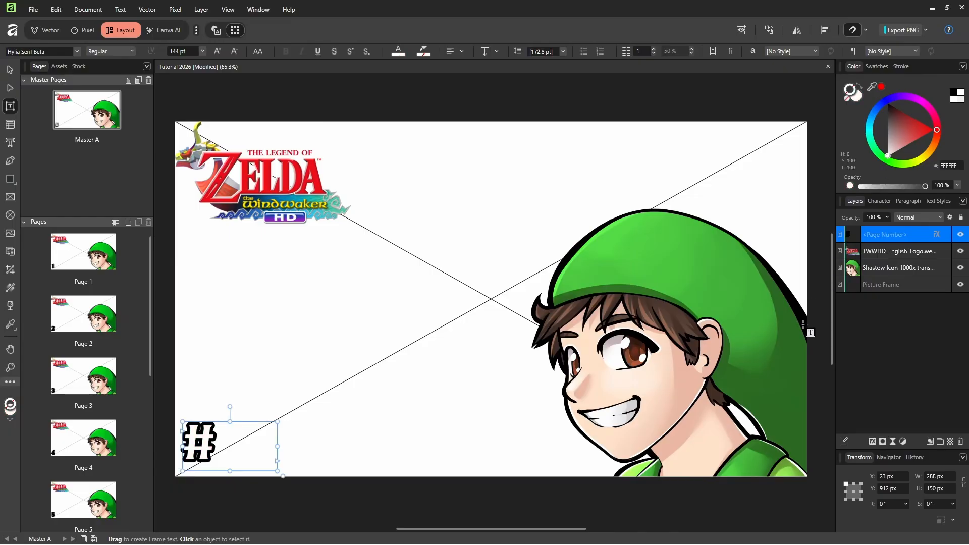
Load Ep1 base.png through Ep10 base.png for placing and put the Ep1 image into page 1's picture frame
double_click(84, 254)
left_click(35, 7)
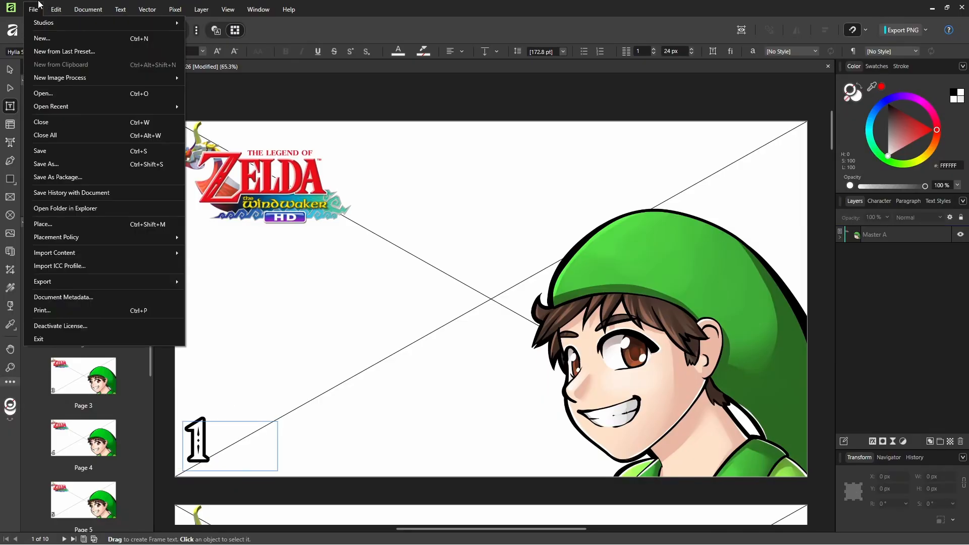
left_click(72, 223)
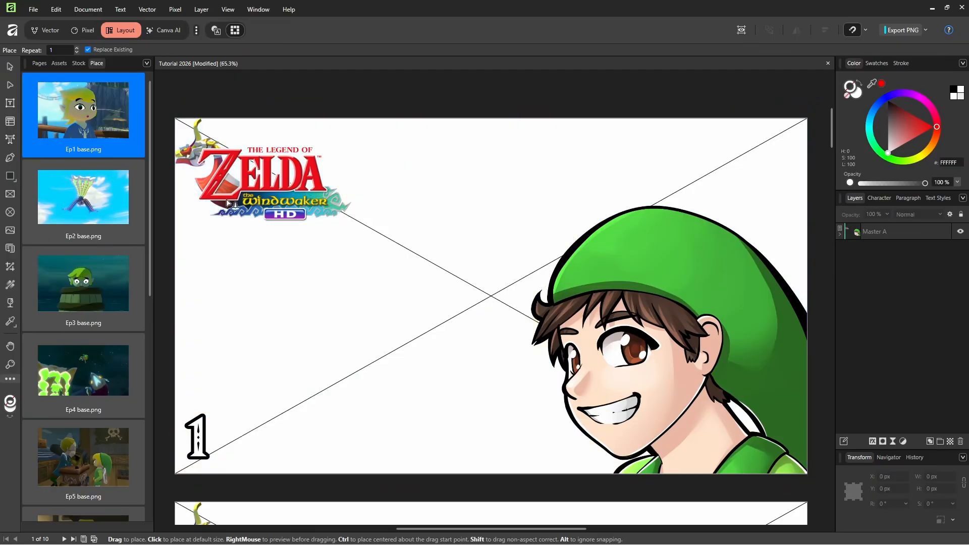
left_click(403, 270)
Place the Ep2, Ep3, Ep4 and Ep5 base images into the picture frames of pages 2 to 5 in order
scroll(407, 283, "down", 3)
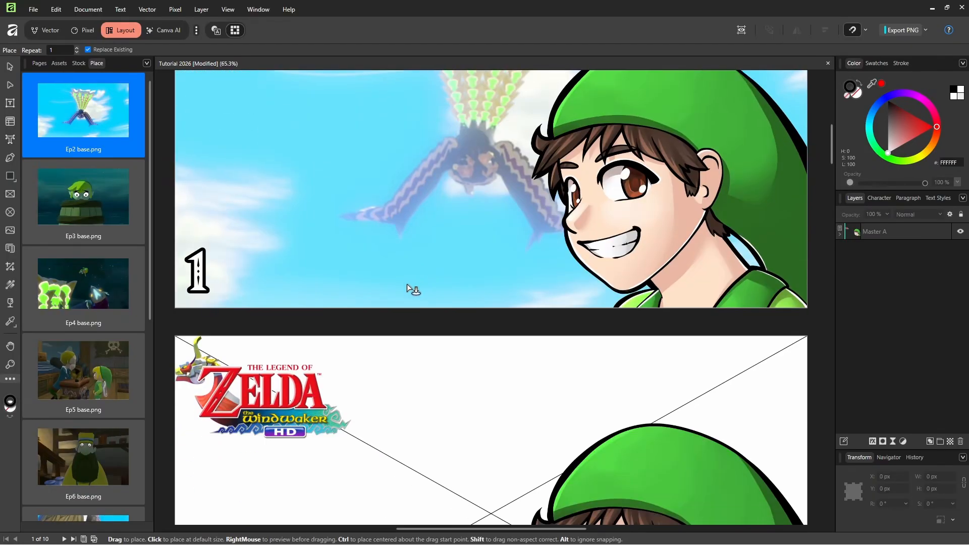
scroll(407, 283, "down", 3)
left_click(392, 303)
scroll(390, 312, "down", 4)
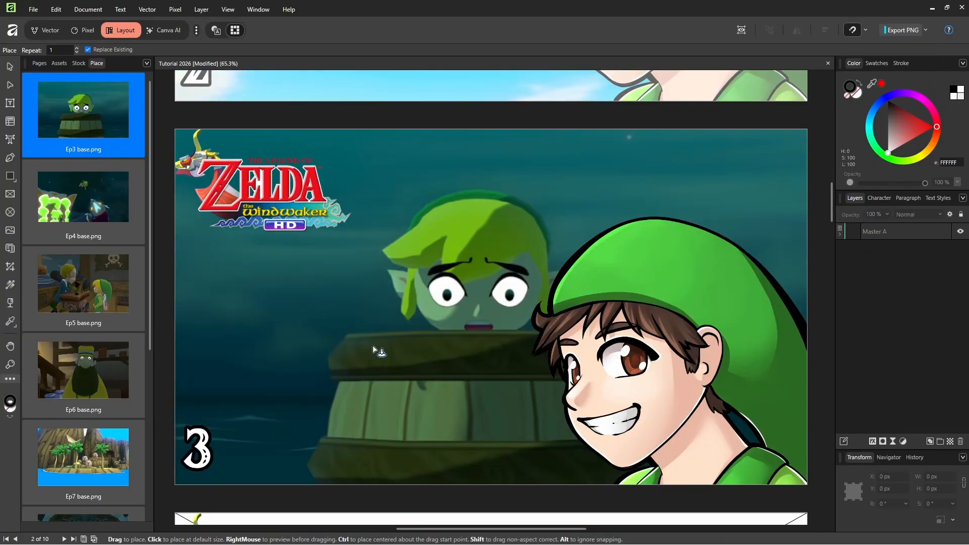
left_click(373, 345)
scroll(358, 347, "down", 4)
left_click(348, 347)
scroll(345, 339, "down", 4)
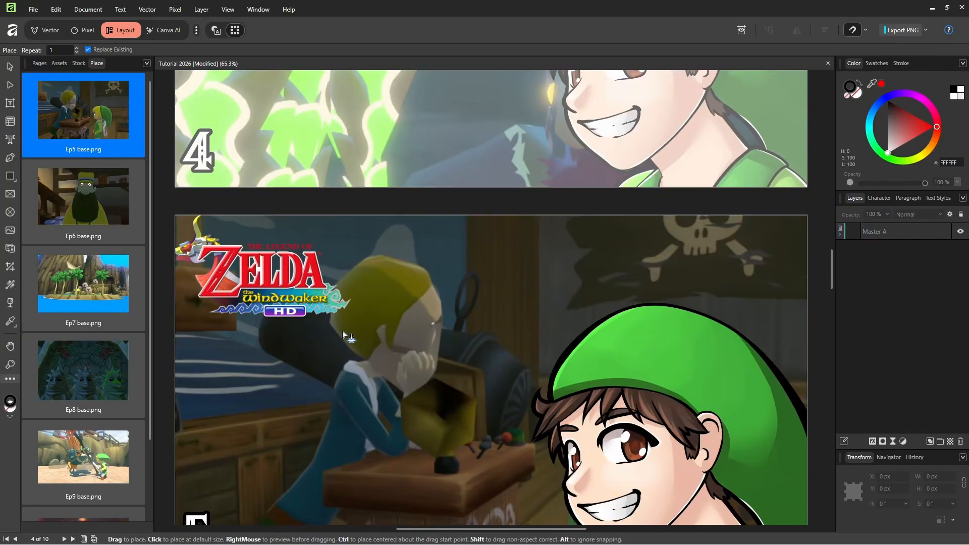
left_click(342, 331)
Place the remaining Ep6 to Ep10 base images into the picture frames of pages 6 to 10 in order
scroll(333, 318, "down", 4)
scroll(328, 296, "down", 4)
left_click(319, 297)
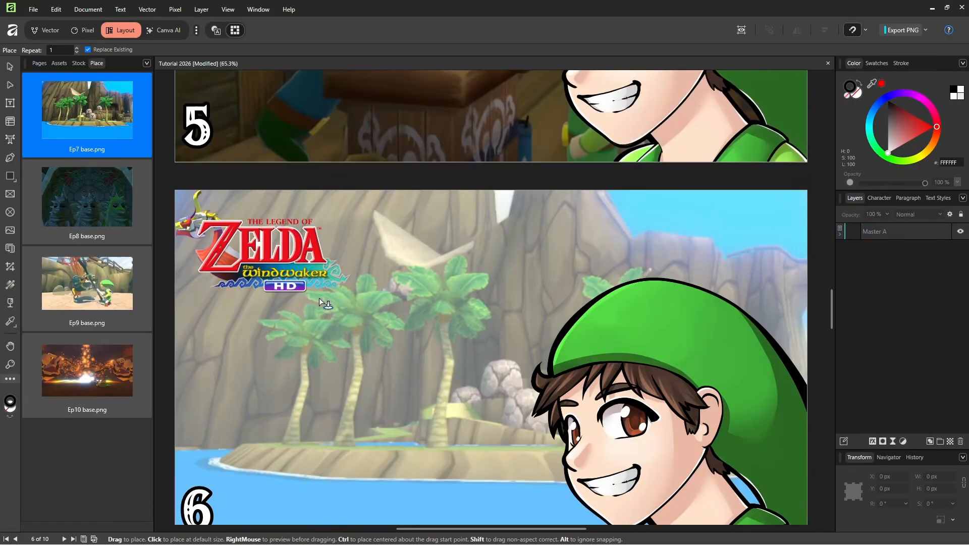
scroll(316, 296, "down", 8)
left_click(305, 303)
scroll(306, 300, "down", 4)
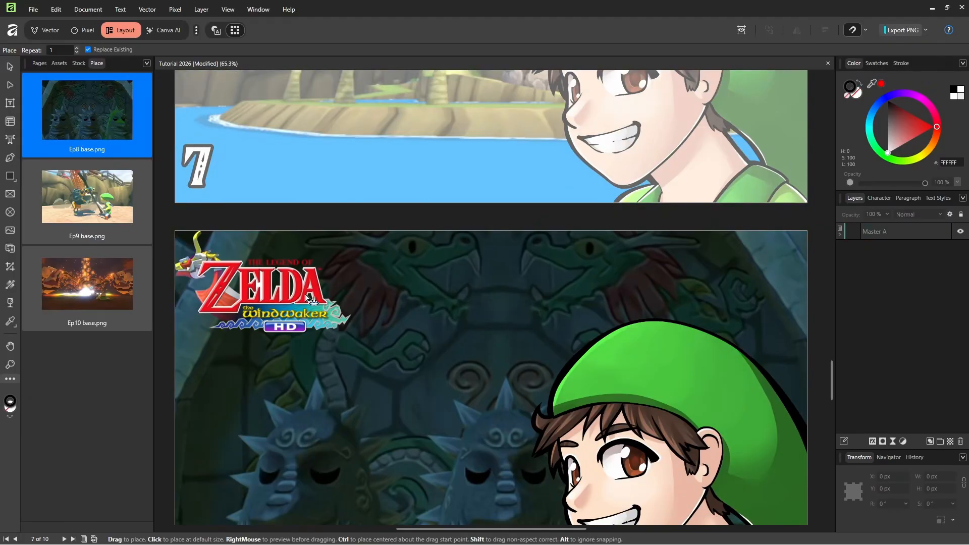
scroll(305, 295, "down", 1)
left_click(307, 297)
scroll(307, 296, "down", 5)
left_click(310, 293)
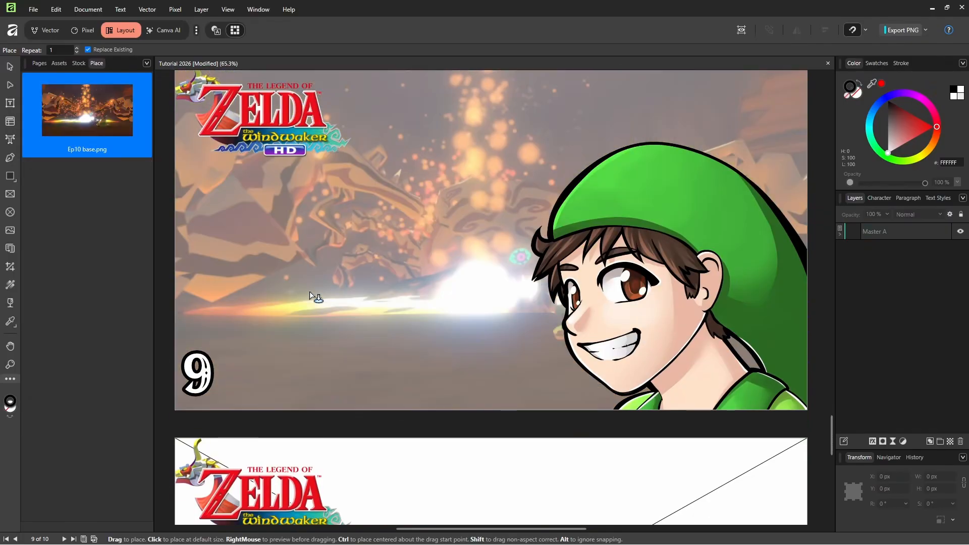
scroll(308, 290, "down", 5)
left_click(304, 288)
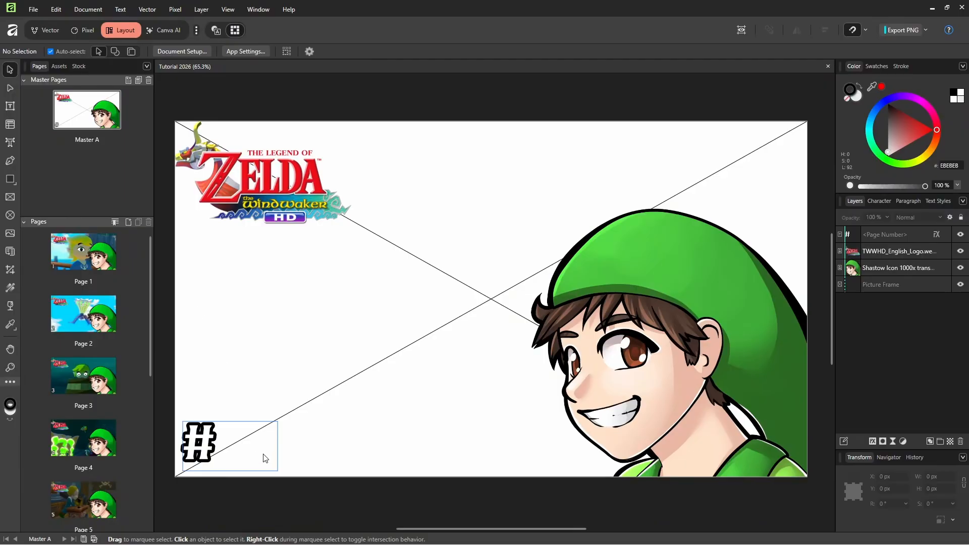
Widen the page number text frame on Master A to about 418 px so two-digit numbers fit
left_click(266, 459)
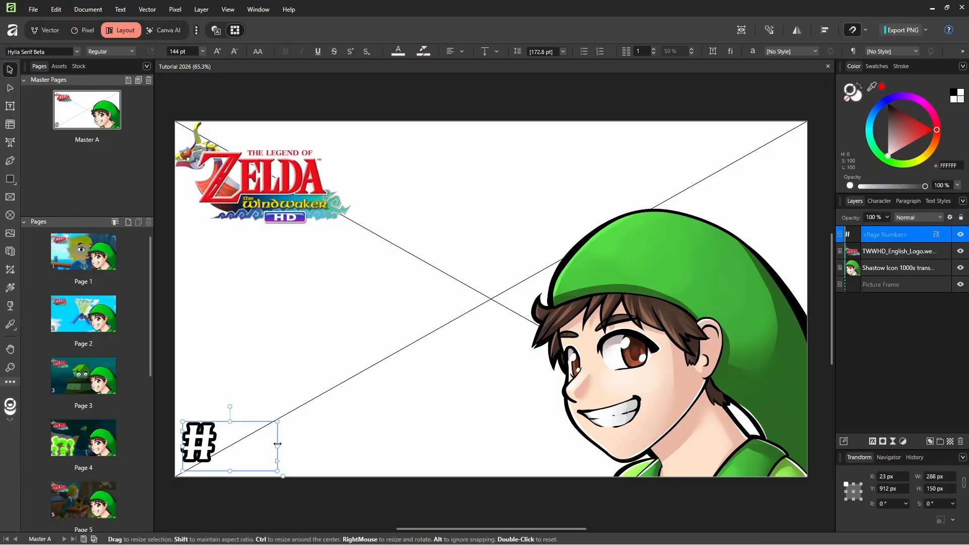
left_click_drag(278, 444, 321, 445)
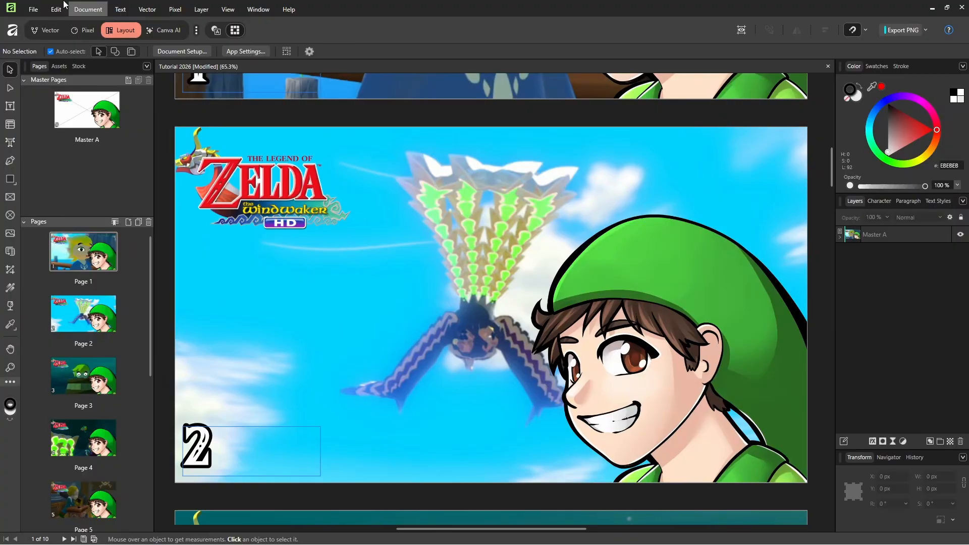
Start a PNG export of the document with the area covering all pages and proceed to choosing the save location
left_click(33, 9)
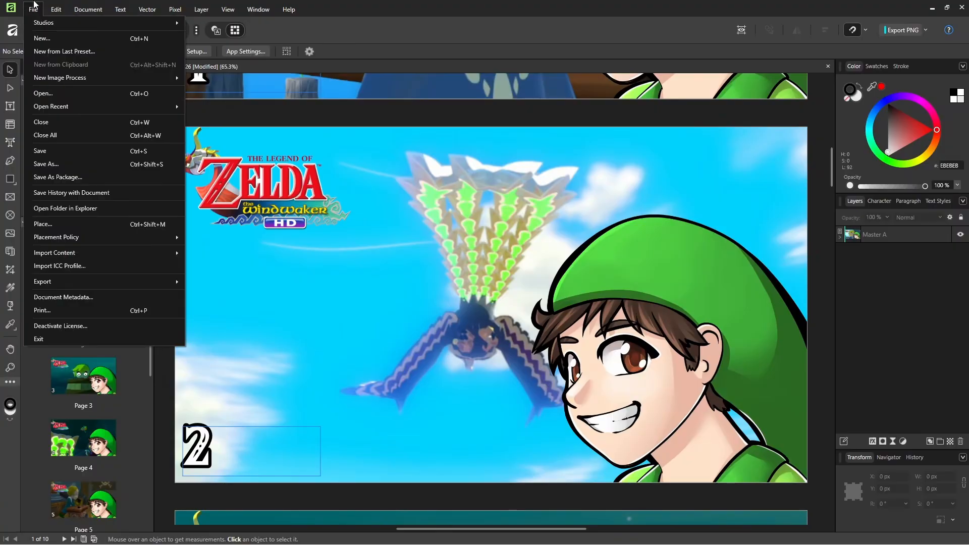
mouse_move(93, 280)
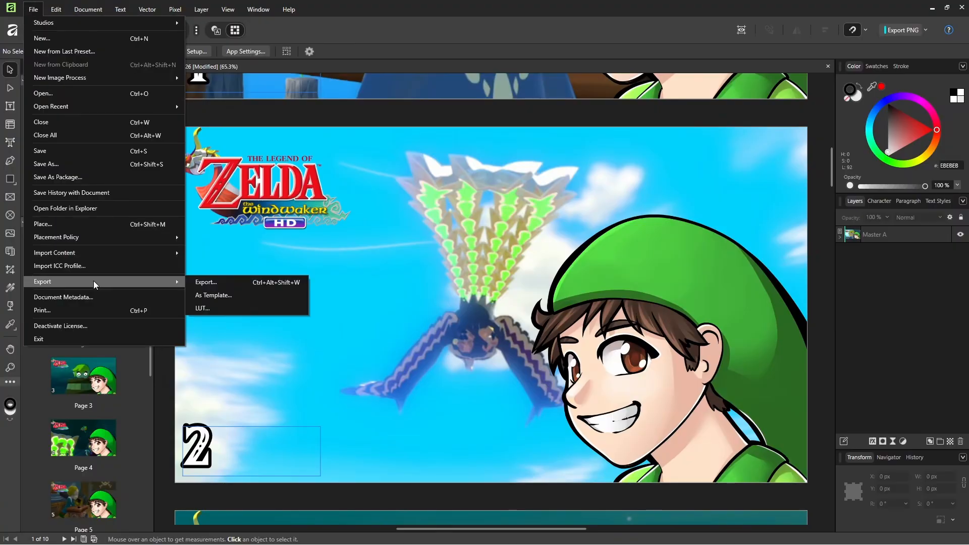
left_click(217, 281)
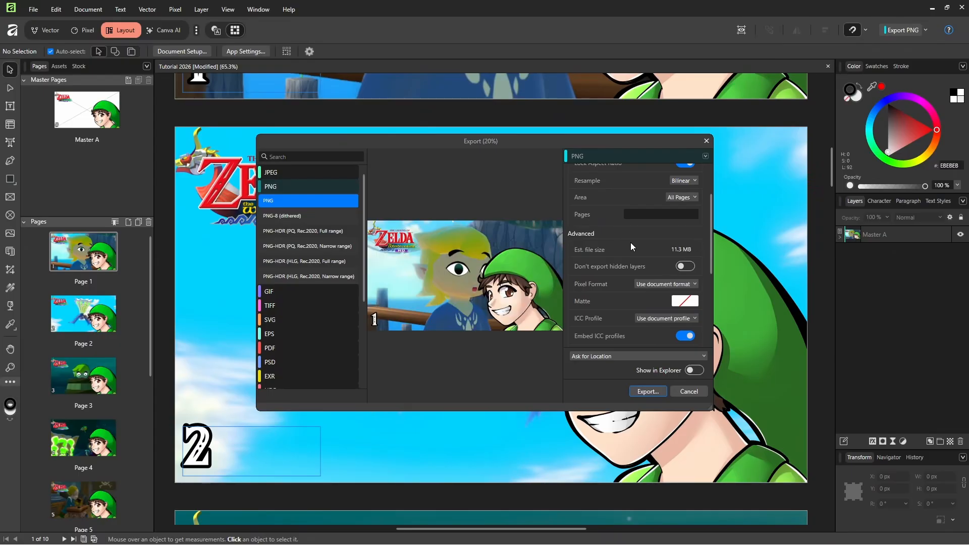
scroll(637, 221, "down", 1)
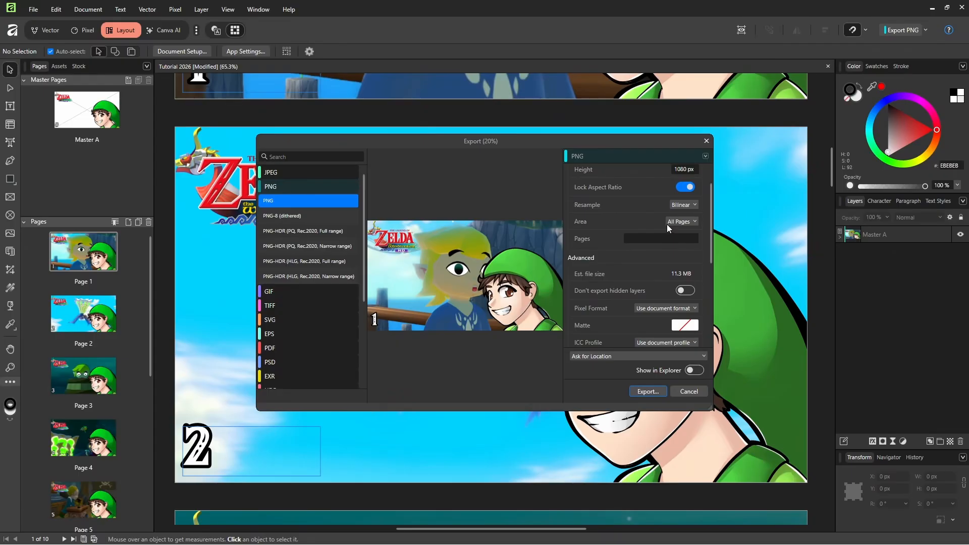
left_click(648, 395)
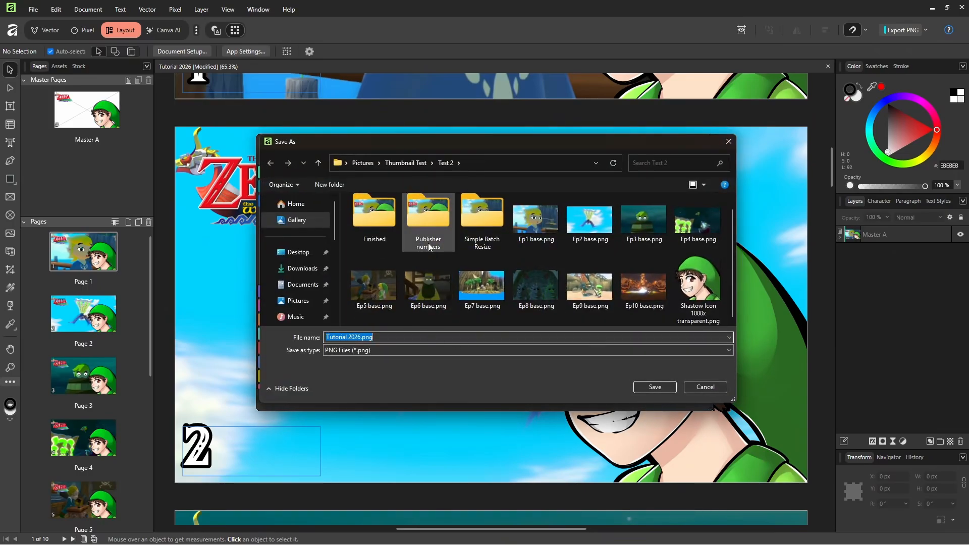
Create a folder named Finished 2 inside the Test 2 folder and open it as the export destination
right_click(468, 322)
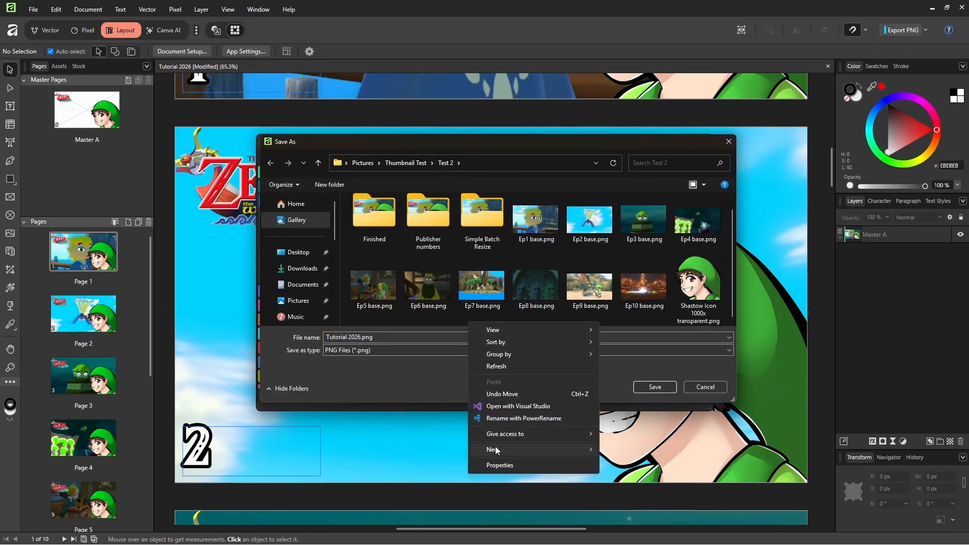
mouse_move(495, 447)
left_click(656, 274)
type("Finished 2")
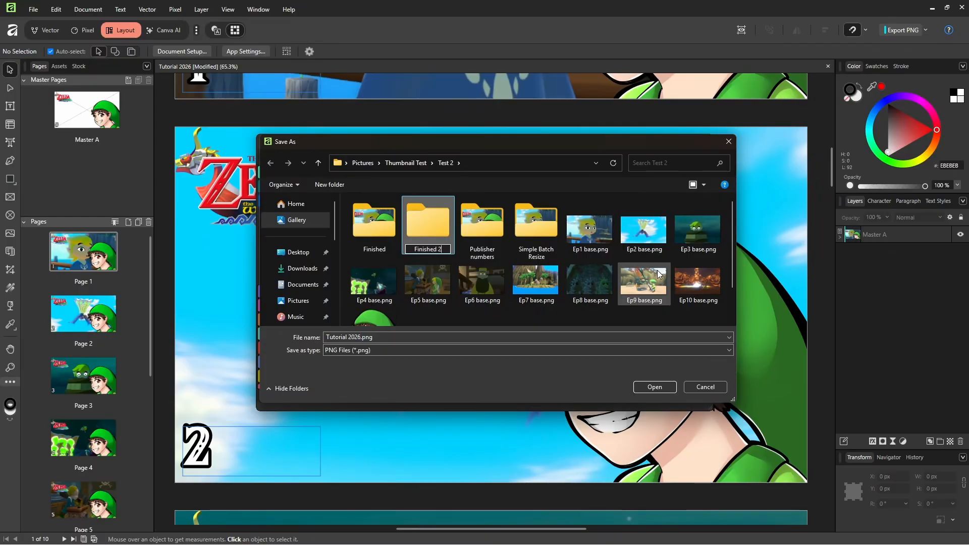
key("Return")
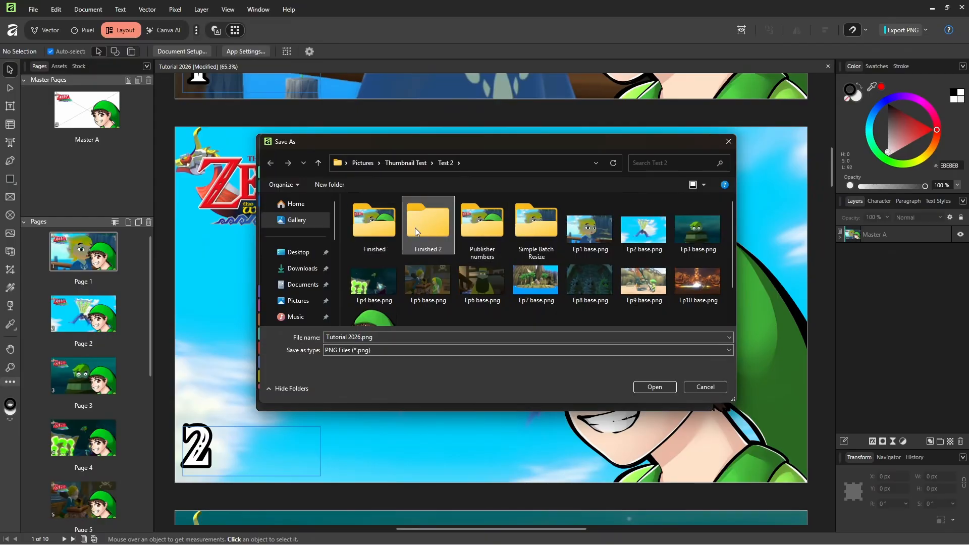
double_click(412, 210)
Name the exported PNG files WWHD and save them in the Finished 2 folder
type("WWH")
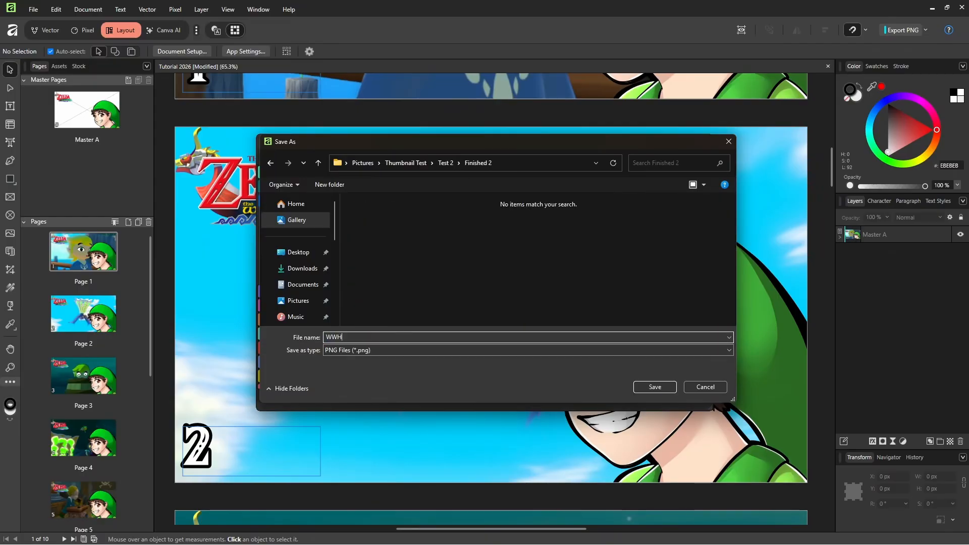
type("D")
left_click(640, 390)
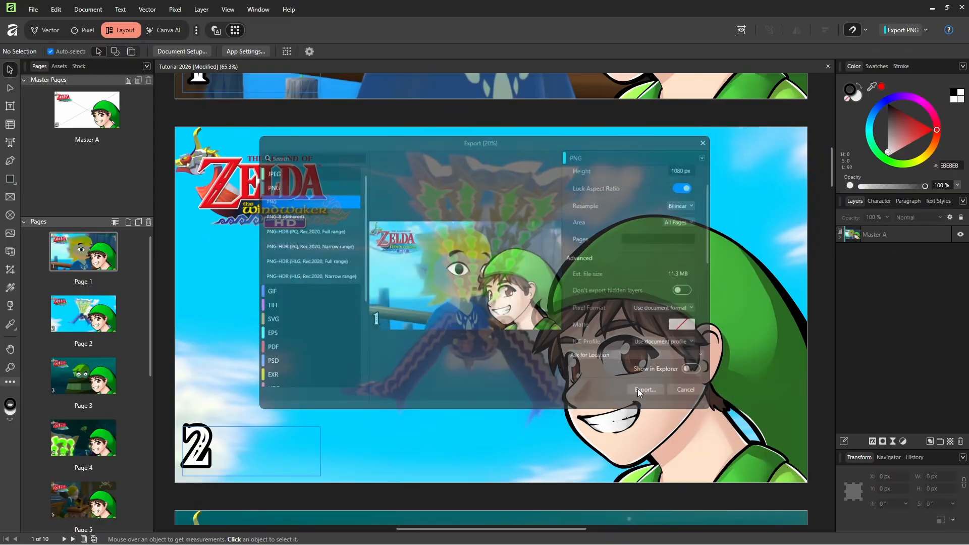